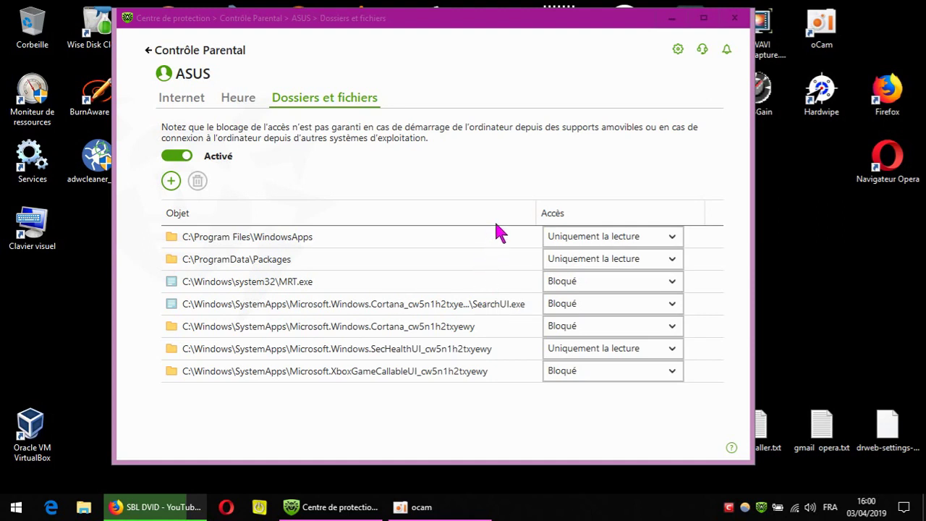
Reposition the Dr.Web window, inspect the root folders of the C: drive in File Explorer, and close it
drag(453, 32, 518, 29)
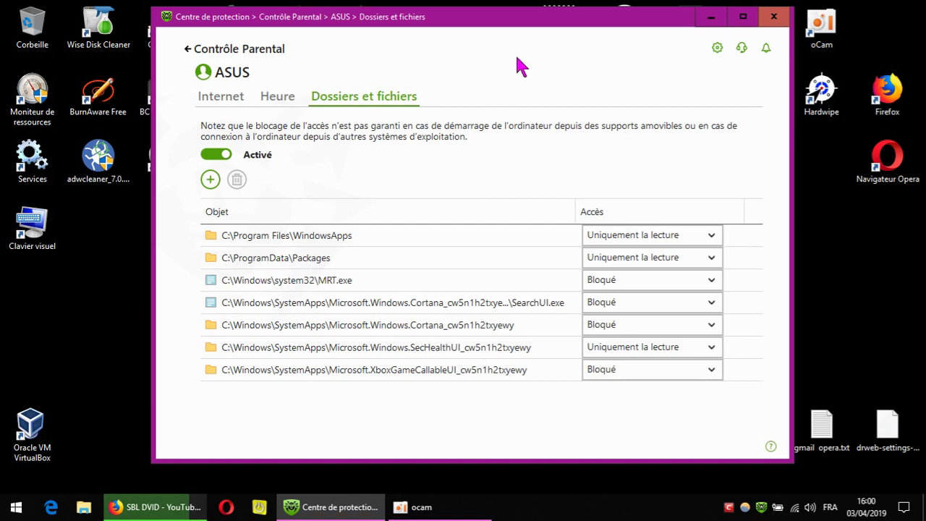
drag(525, 28, 511, 25)
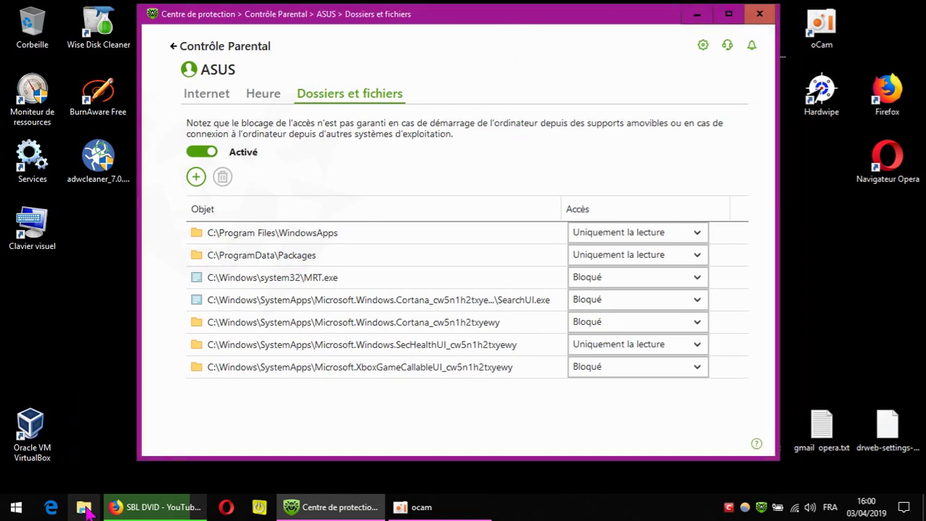
click(84, 507)
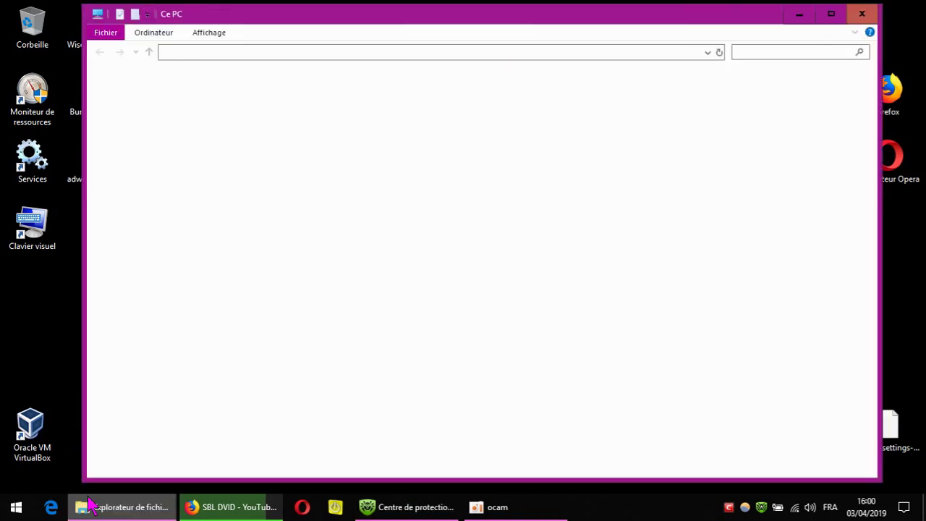
double_click(369, 237)
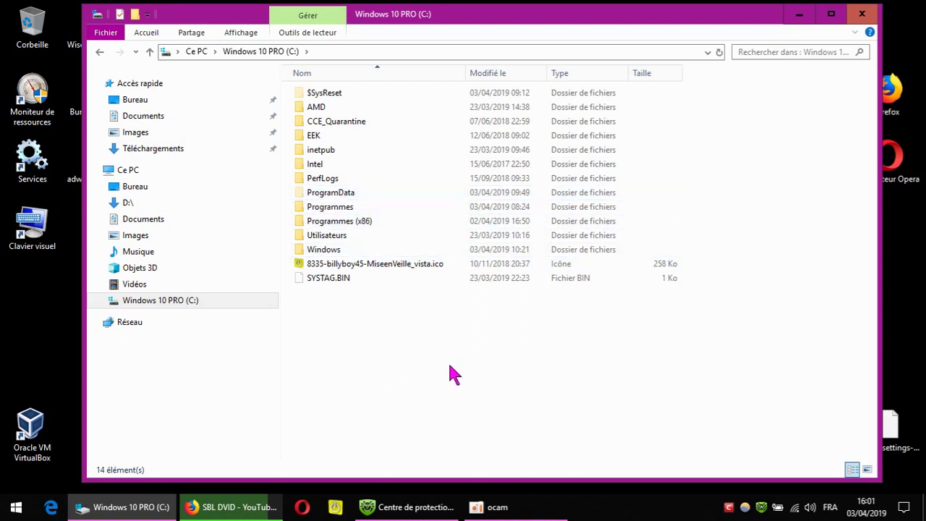
click(861, 13)
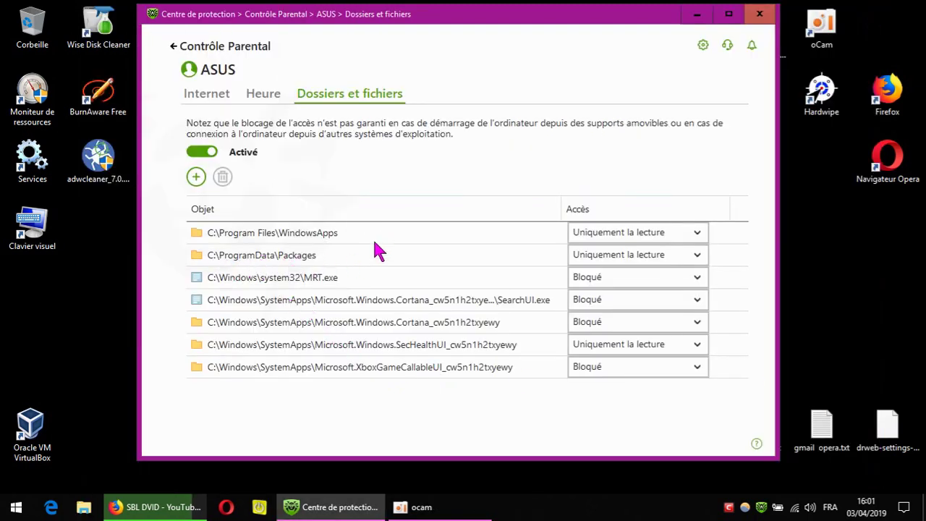
Start adding an object to the folder restrictions and browse the C: drive to the Users\ASUS folder
click(196, 176)
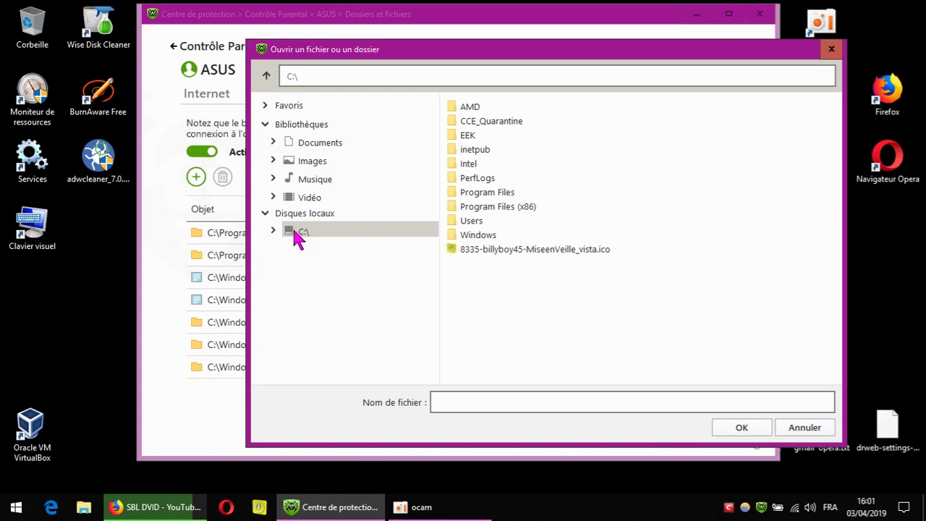
click(274, 231)
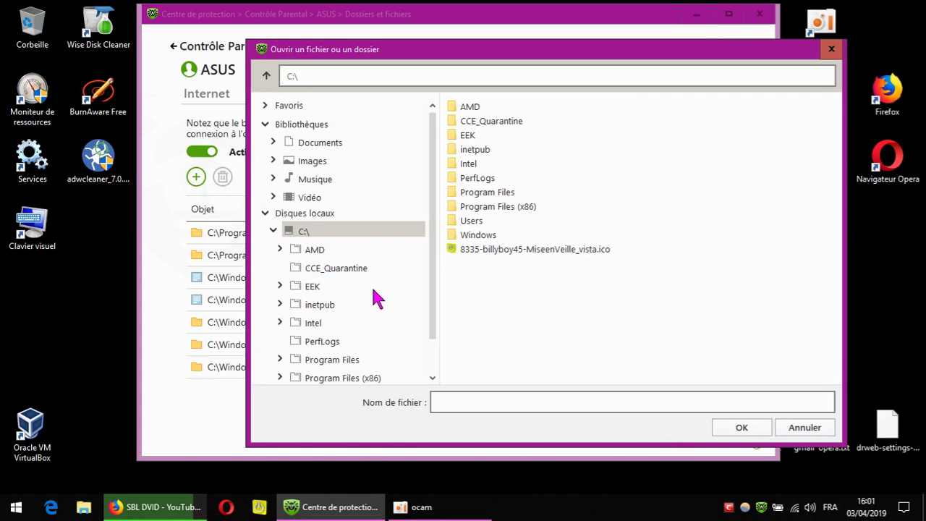
drag(433, 304, 434, 340)
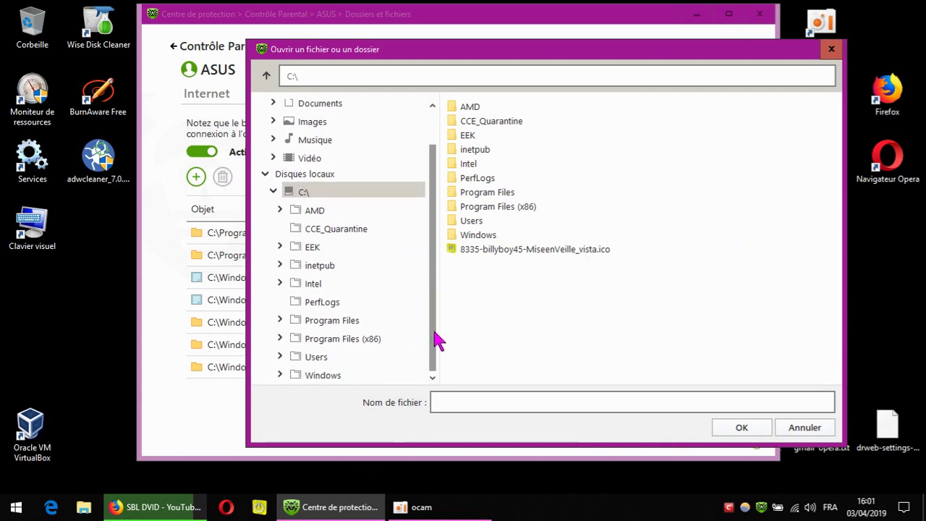
click(274, 191)
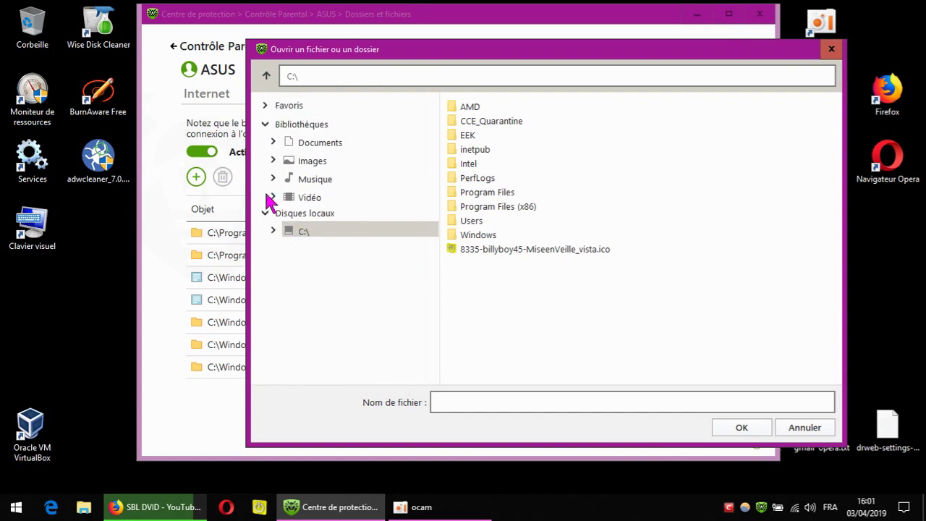
click(273, 231)
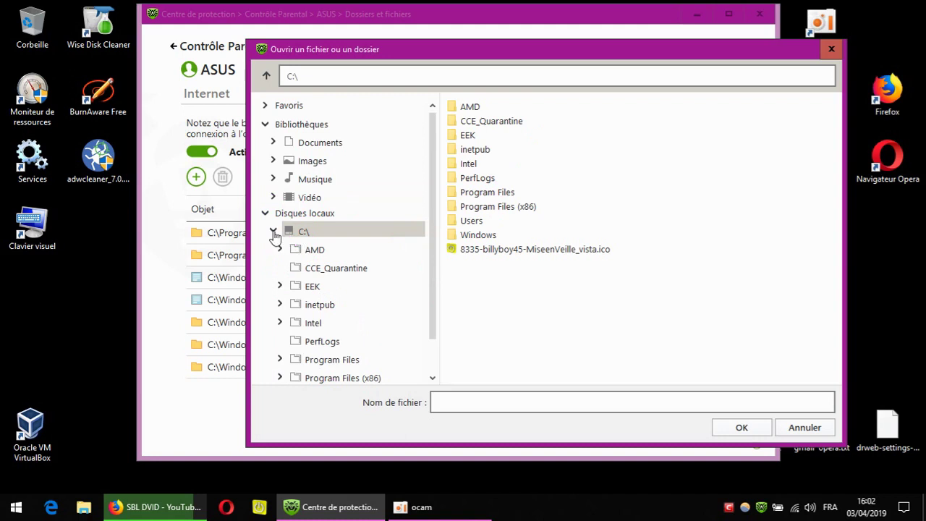
click(274, 233)
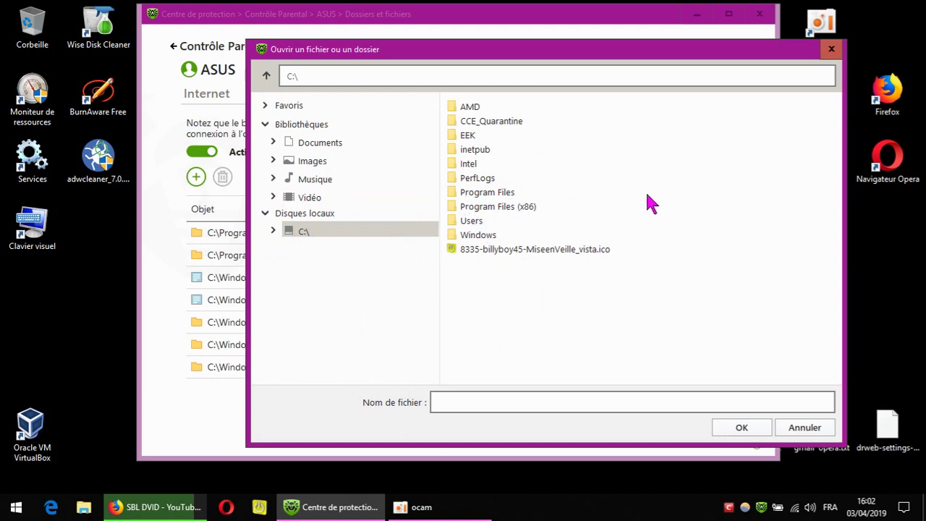
double_click(473, 222)
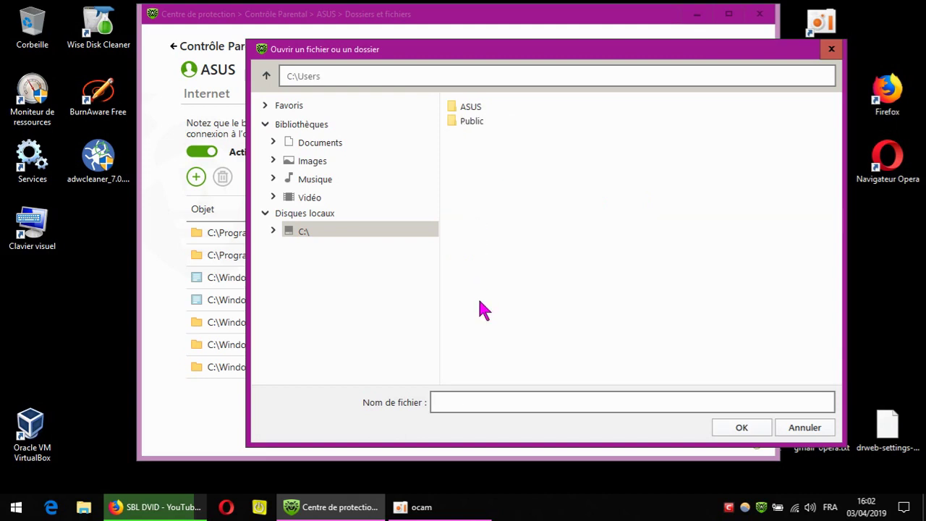
double_click(470, 109)
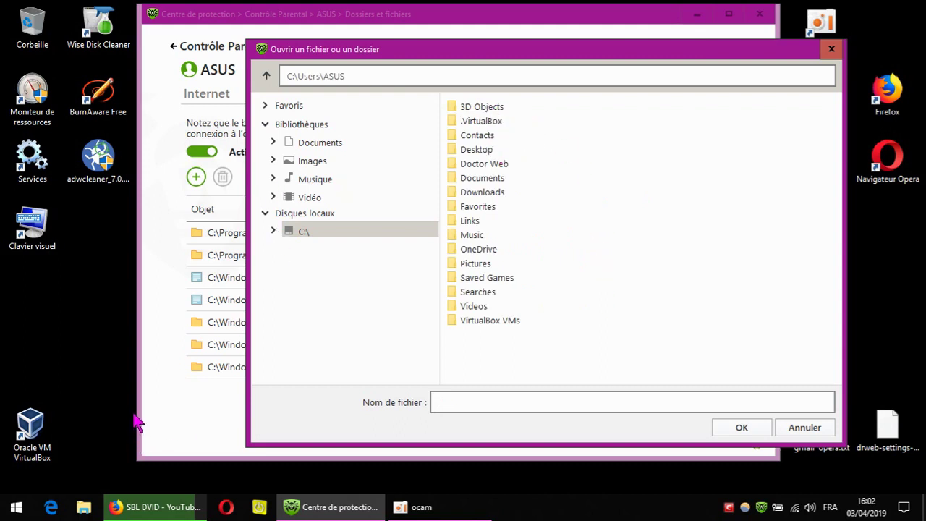
In File Explorer, look inside C:\Utilisateurs\ASUS\AppData for comparison and close the window
click(85, 508)
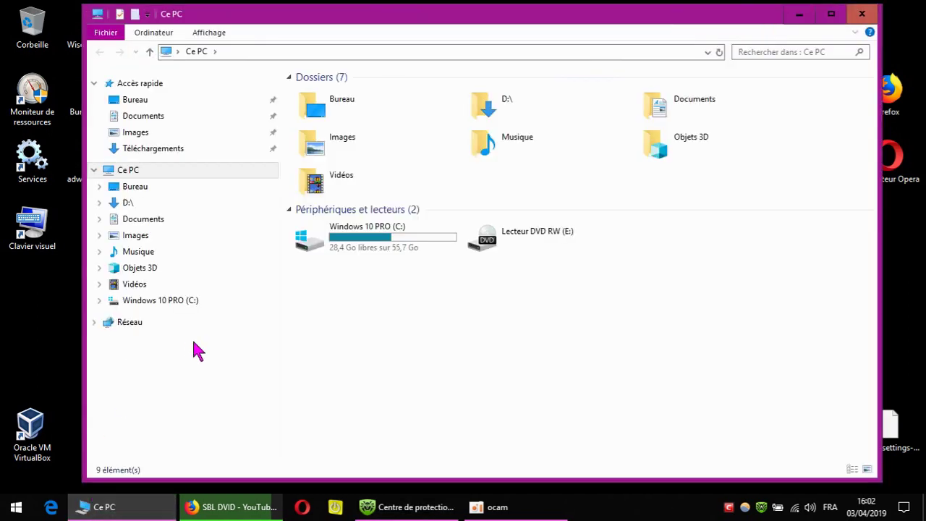
click(354, 241)
double_click(354, 241)
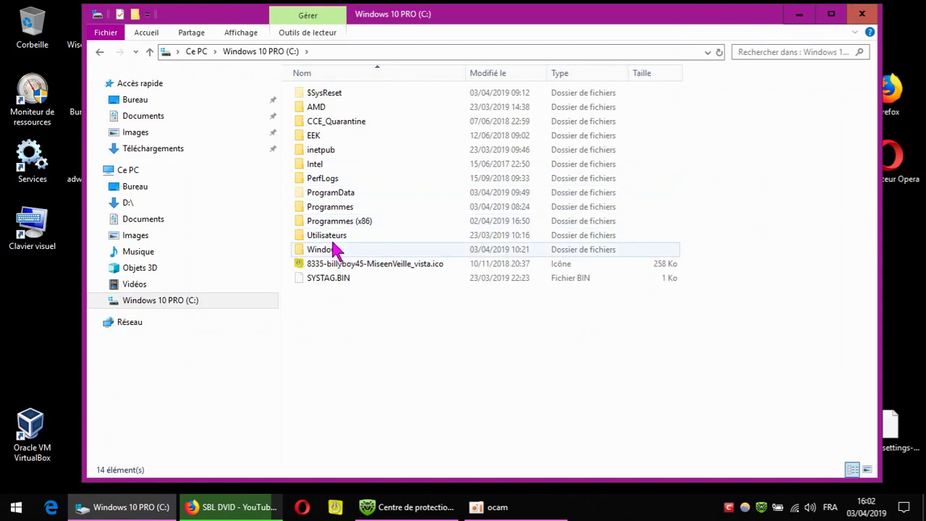
double_click(327, 236)
double_click(318, 94)
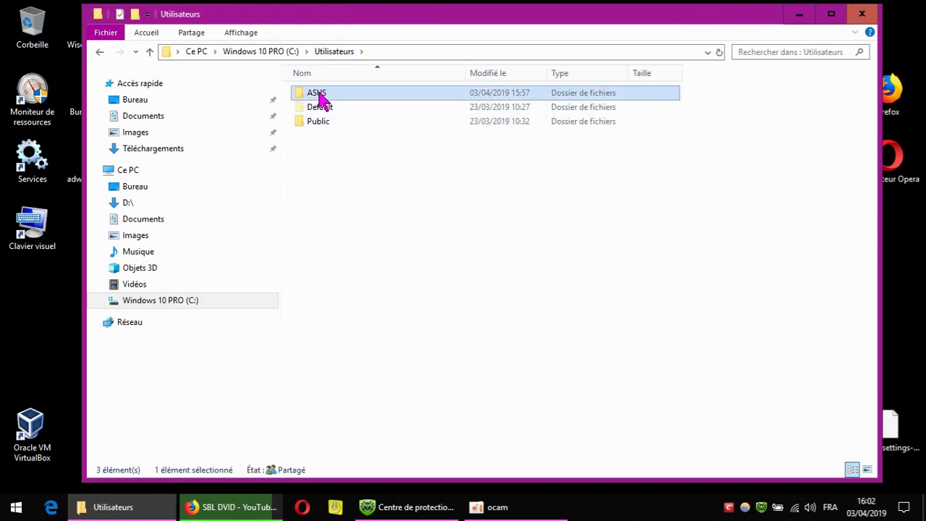
double_click(322, 109)
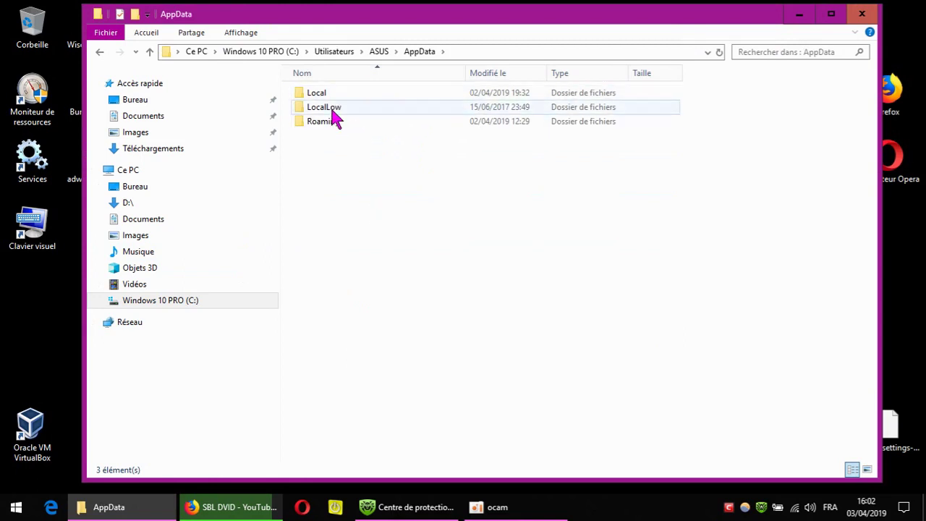
click(861, 18)
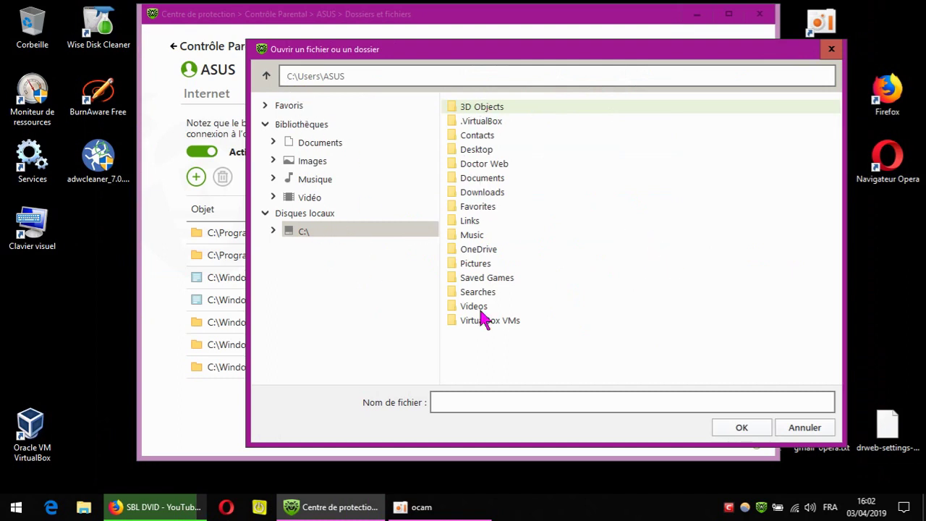
Browse again from C:\ to Users\ASUS in the object picker and close it without choosing anything
click(273, 232)
click(272, 232)
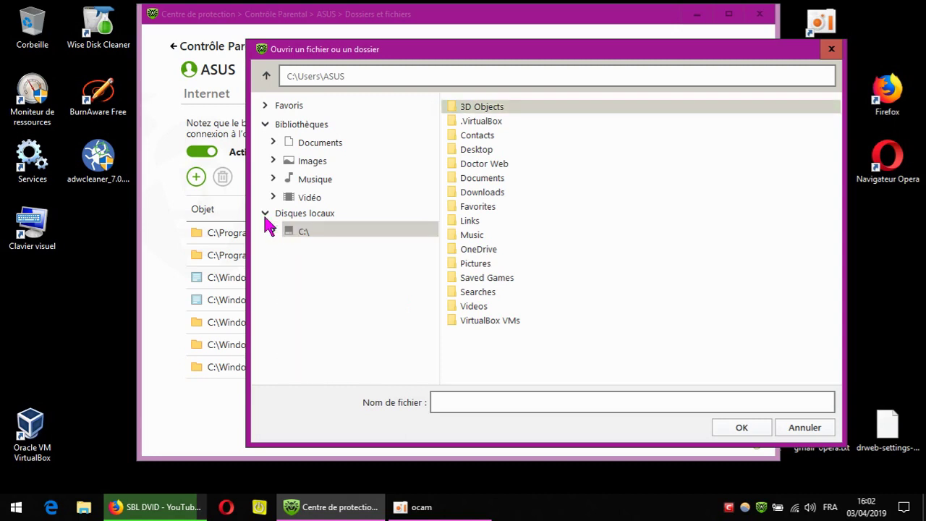
click(265, 214)
click(264, 214)
click(295, 232)
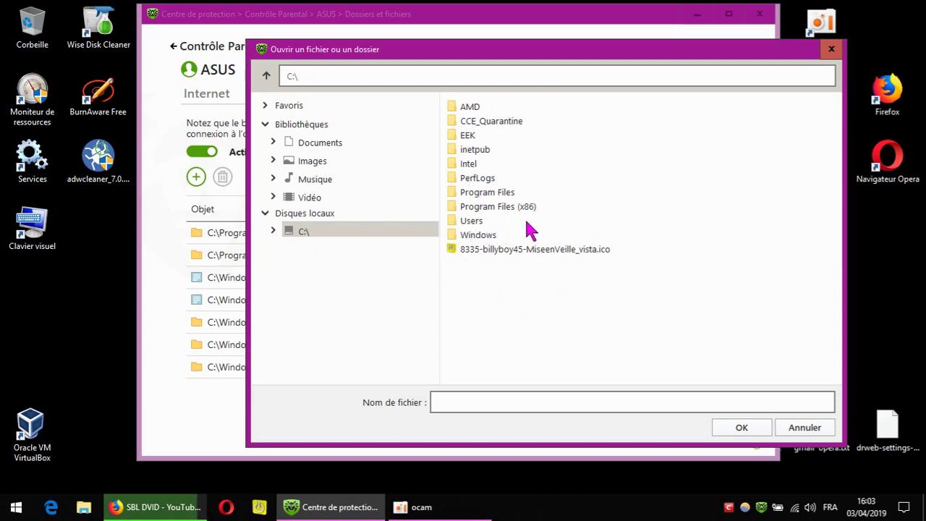
double_click(474, 222)
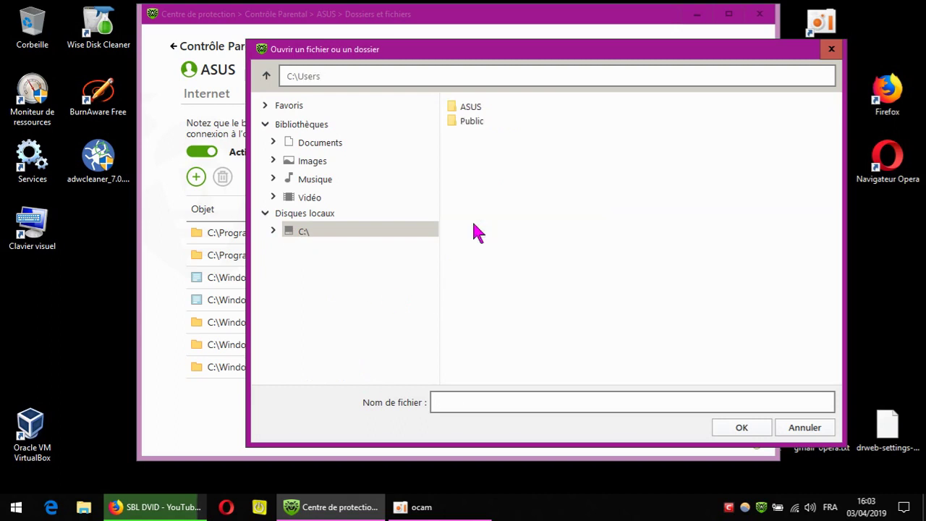
double_click(483, 111)
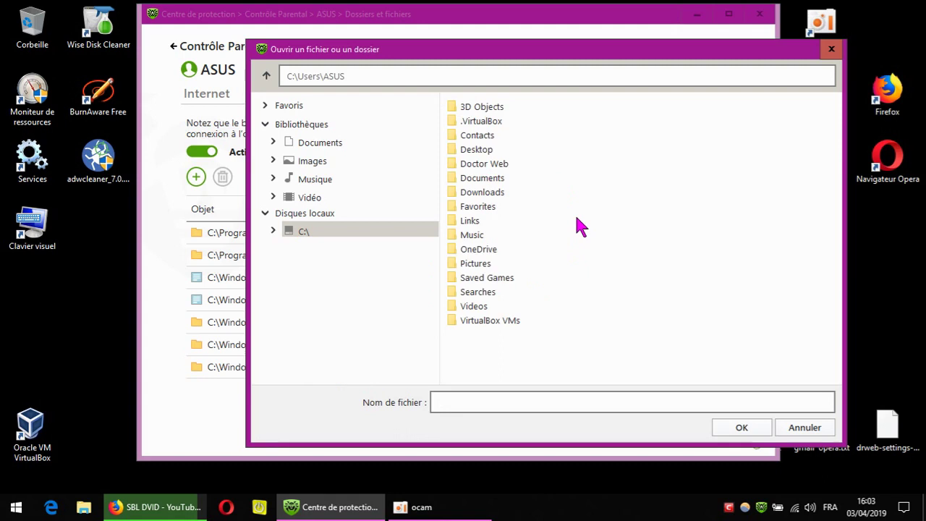
click(831, 48)
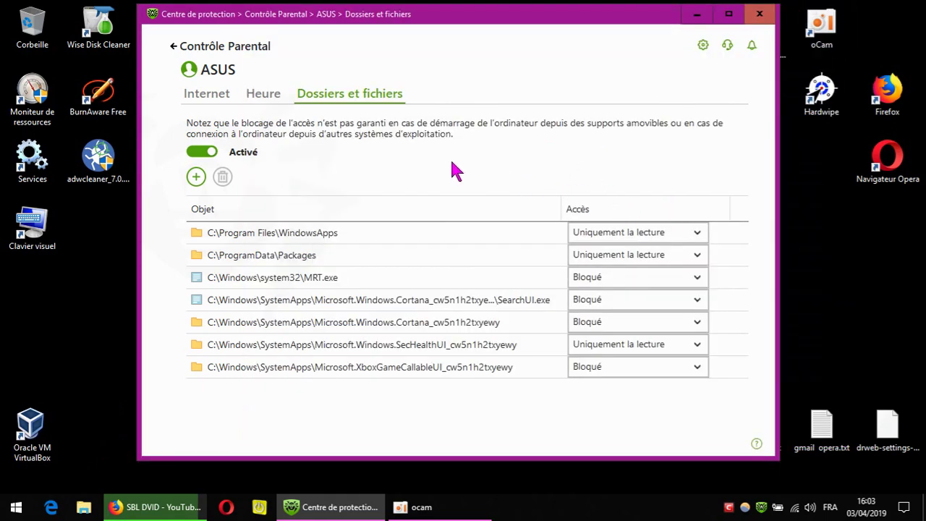
Reopen the Dr.Web Centre de protection, unlock modifications, and show the Dossiers et fichiers restrictions of the ASUS account under Contrôle Parental
click(758, 14)
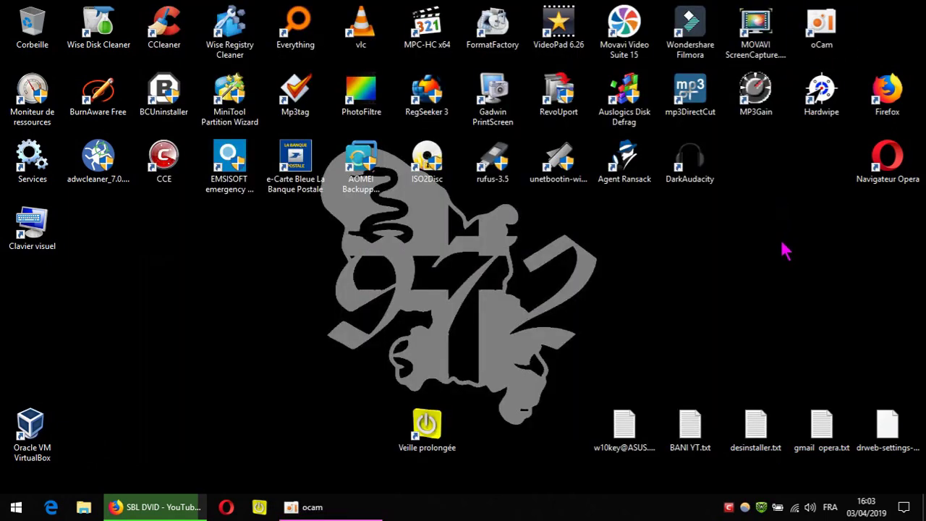
click(761, 507)
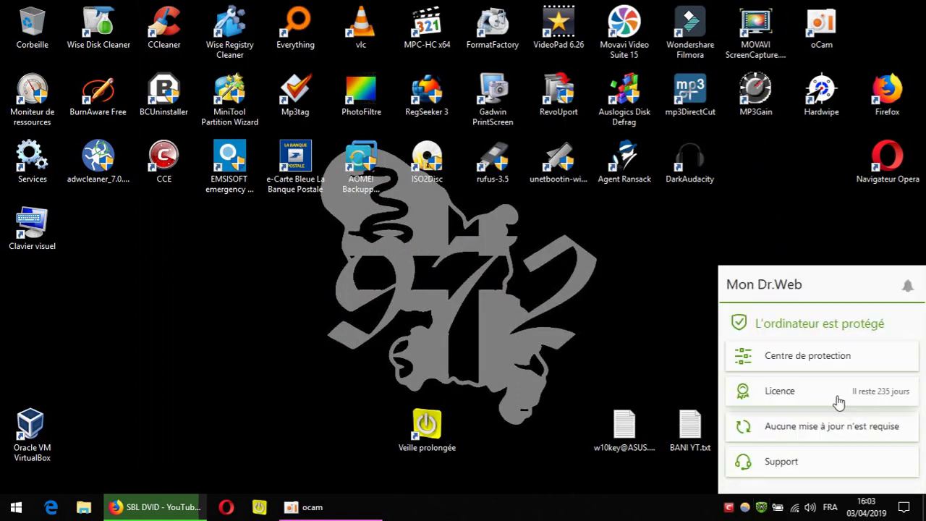
click(766, 359)
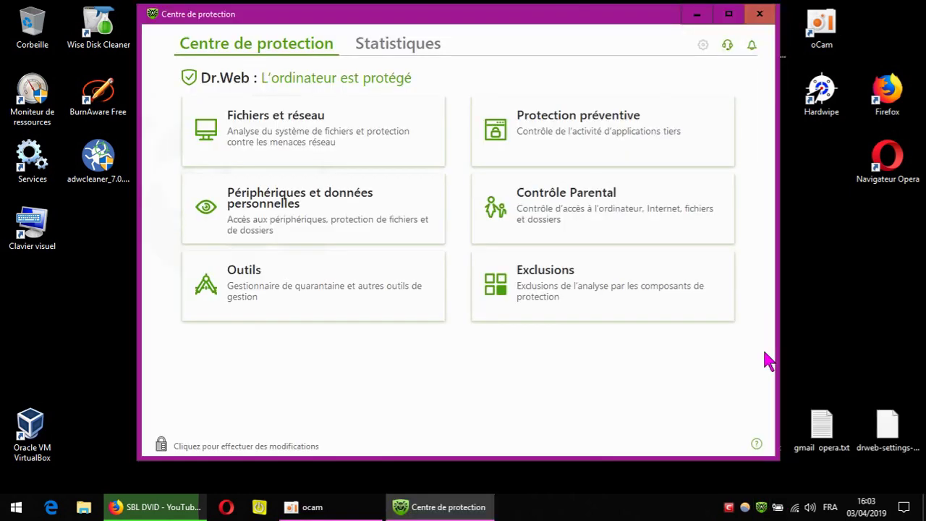
click(162, 444)
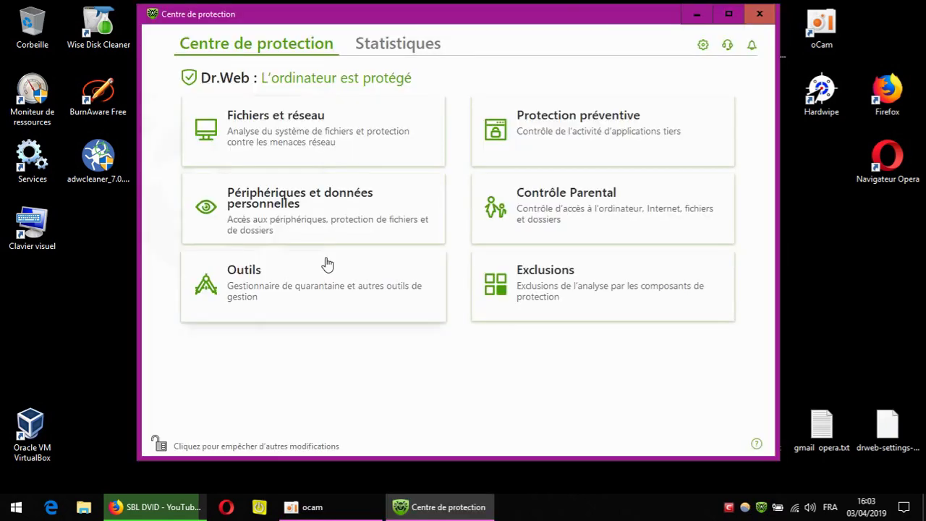
click(537, 204)
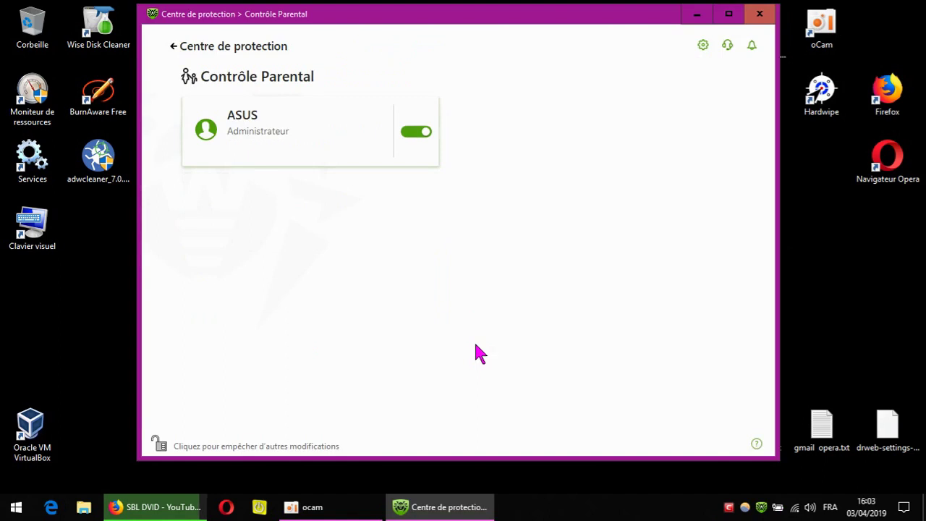
click(230, 126)
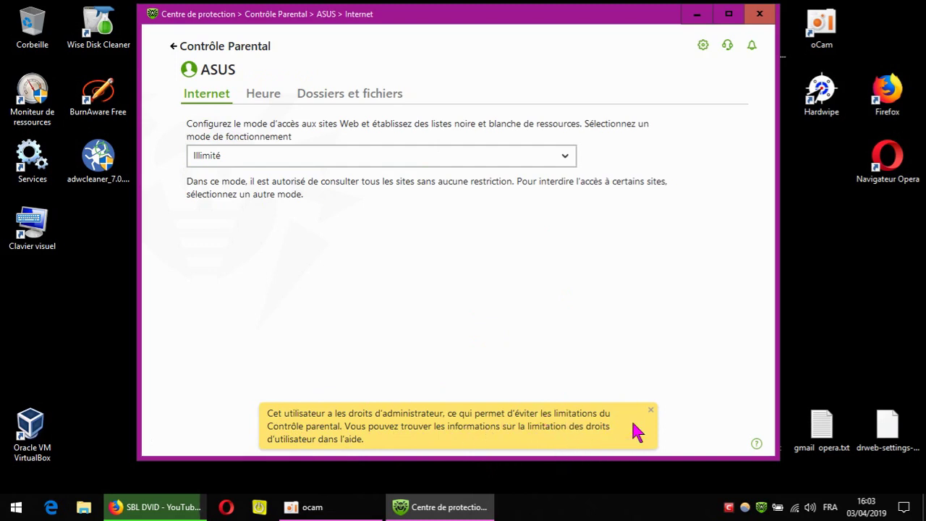
click(650, 411)
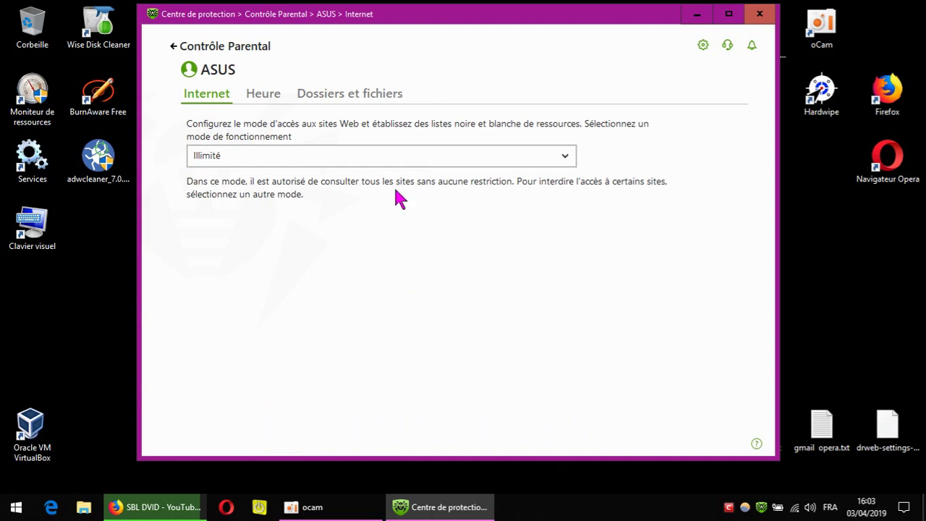
click(368, 95)
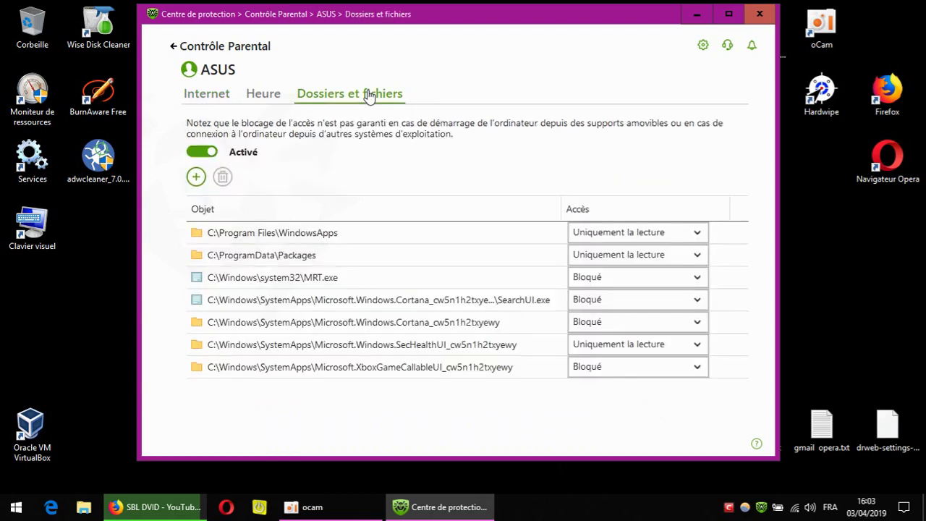
Examine the C:\ root folders offered when adding a restricted object, and close the picker without choosing anything
click(195, 177)
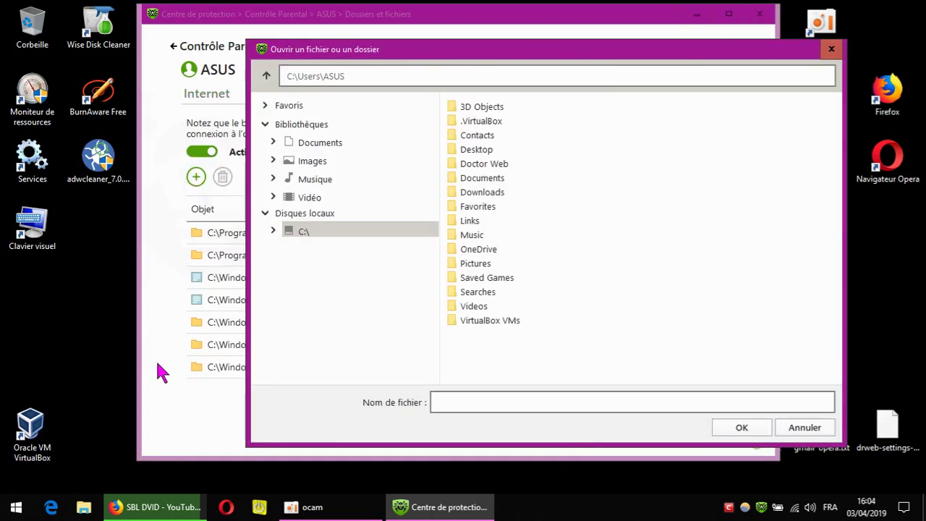
click(303, 231)
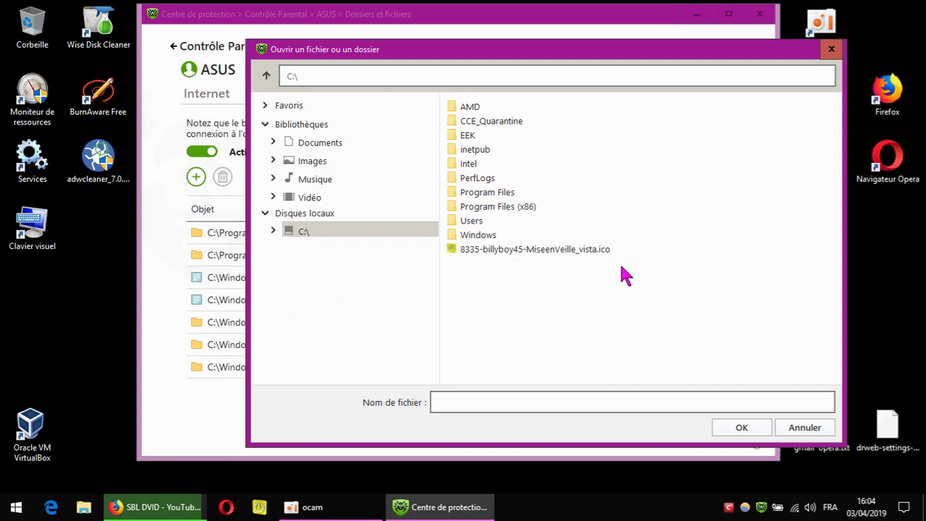
click(831, 50)
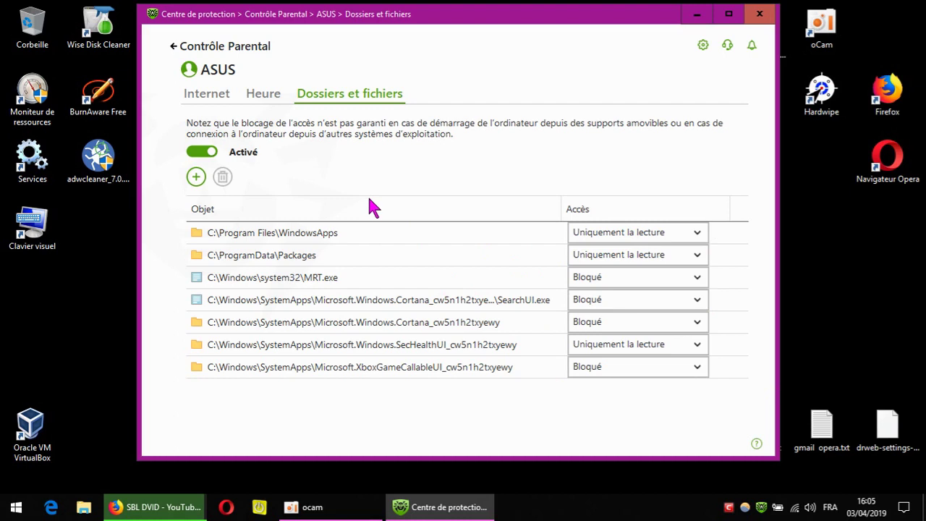
Select the C:\Windows\system32\MRT.exe restriction in the Dossiers et fichiers list to point it out, and close the Centre de protection
click(323, 279)
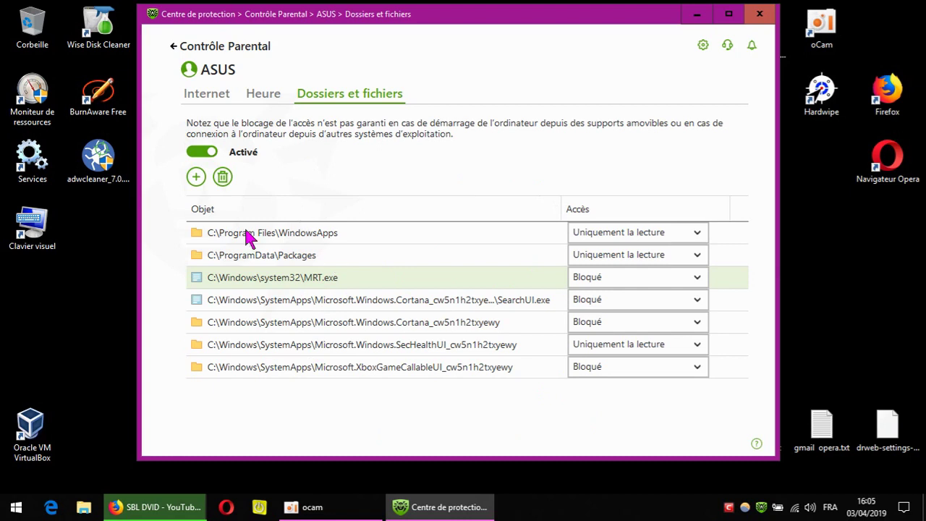
click(759, 14)
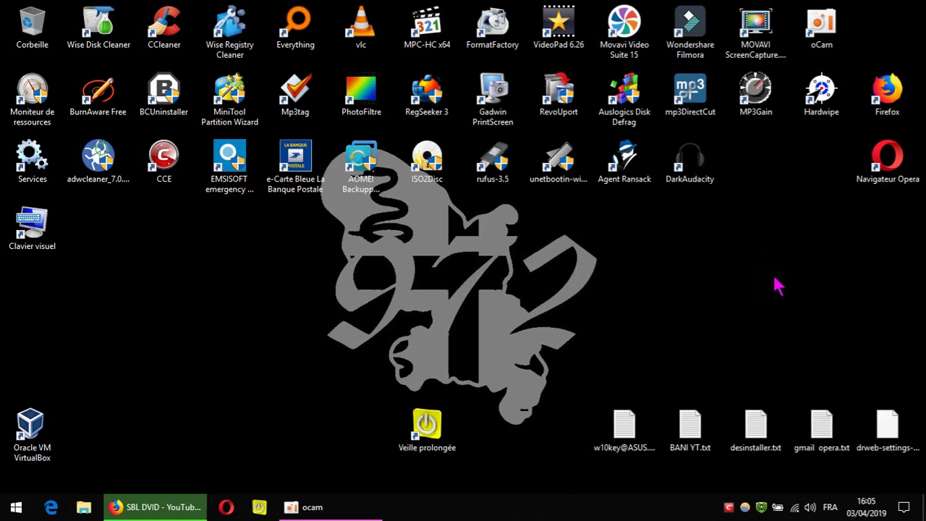
Launch VideoPad from the desktop to demonstrate its start-up, and close it without making a project
double_click(558, 29)
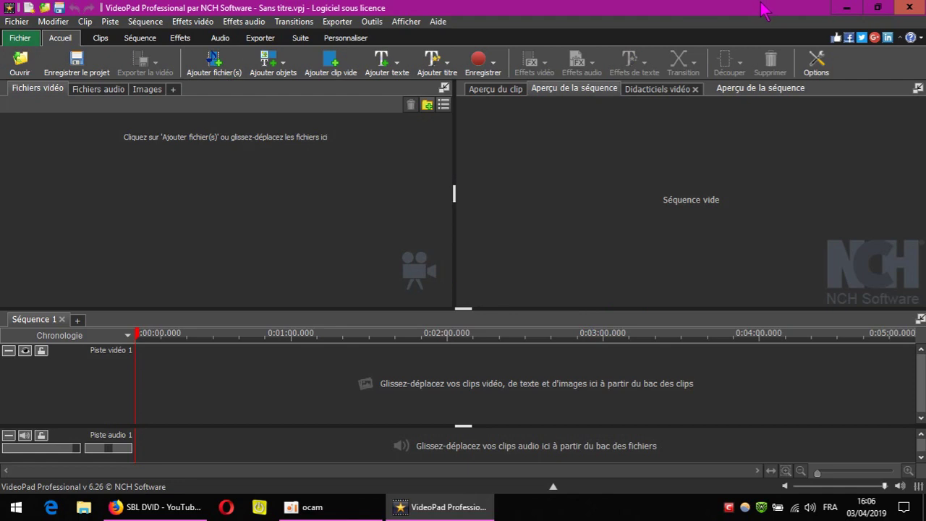
click(909, 9)
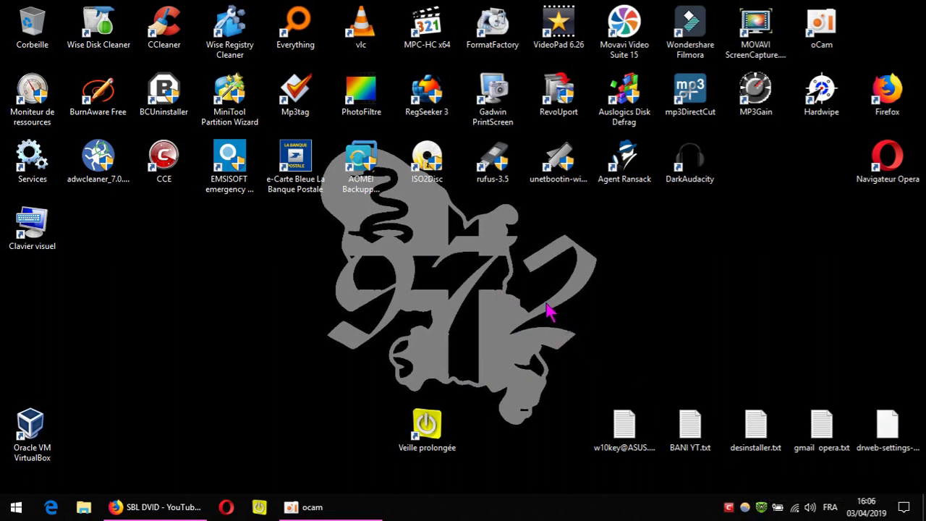
Open COMODO Firewall's Confinement automatique rules in the advanced settings, and enlarge the window and Action column to show them fully
click(729, 508)
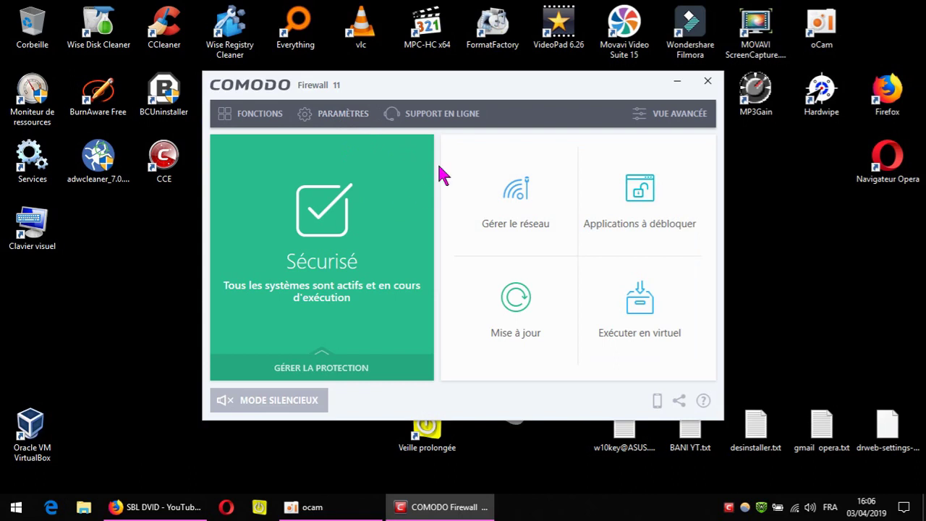
click(344, 114)
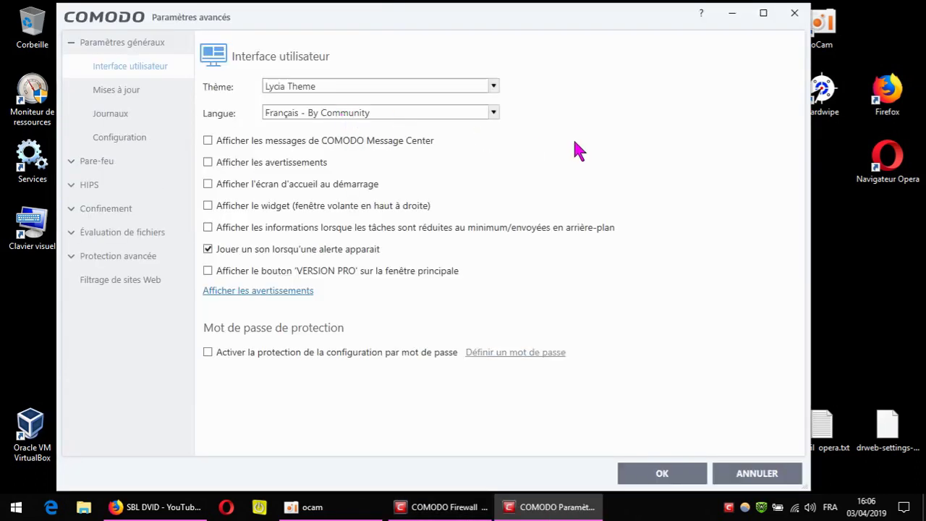
click(76, 208)
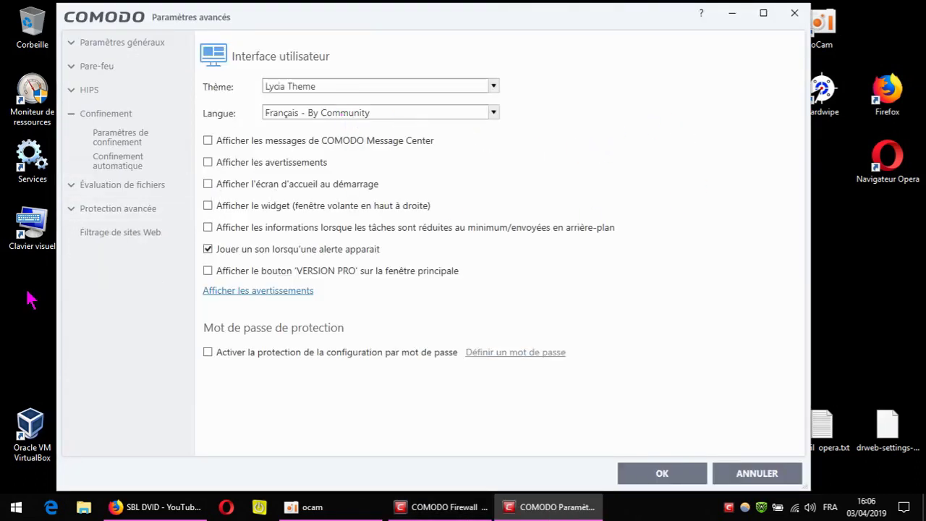
click(109, 167)
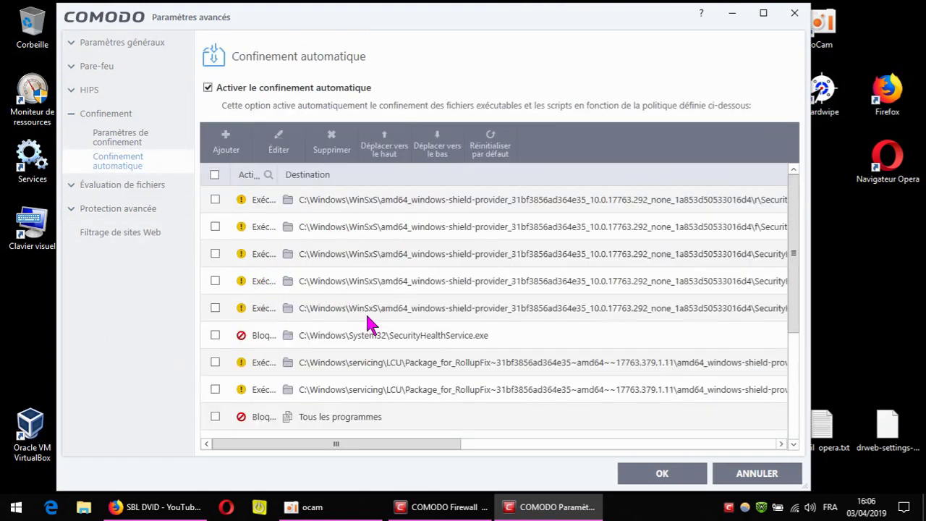
drag(278, 174, 354, 174)
click(764, 14)
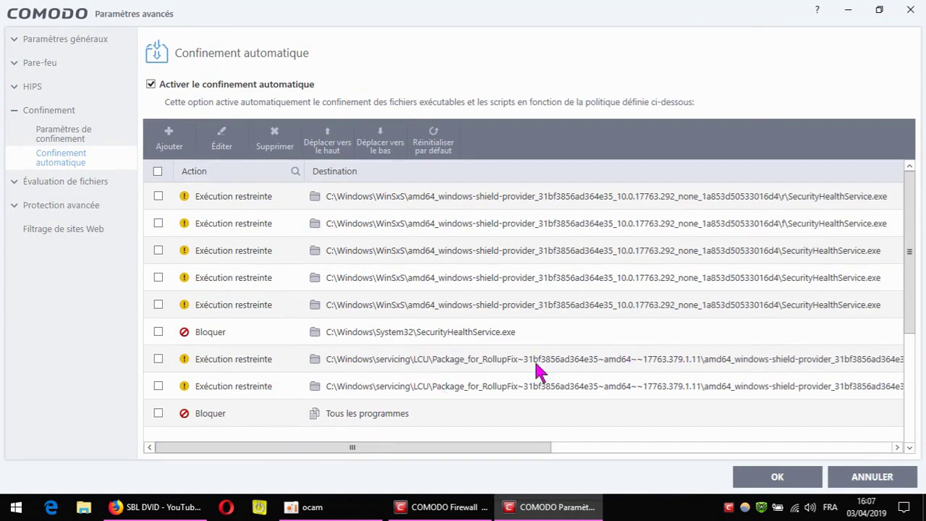
Set the containment action for C:\Windows\System32\SecurityHealthService.exe to Exécution restreinte, save the settings, and close COMODO Firewall
click(221, 338)
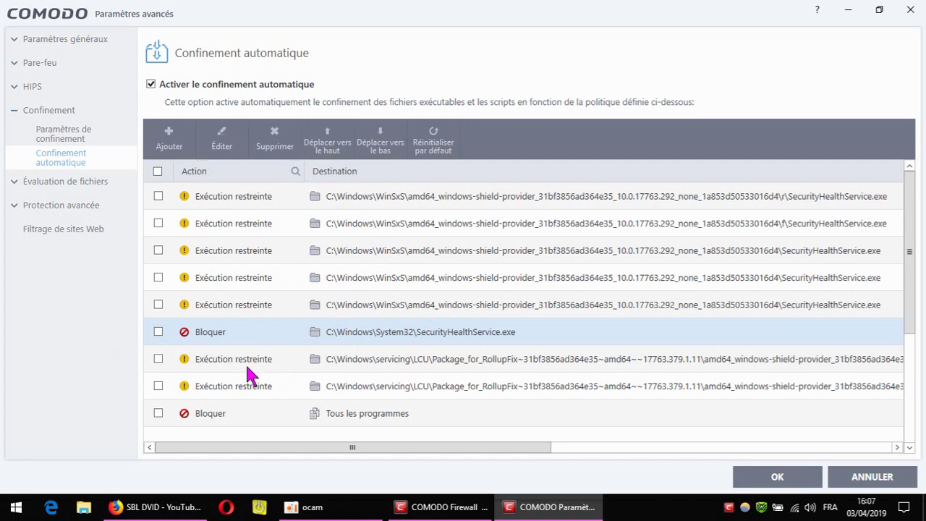
double_click(213, 334)
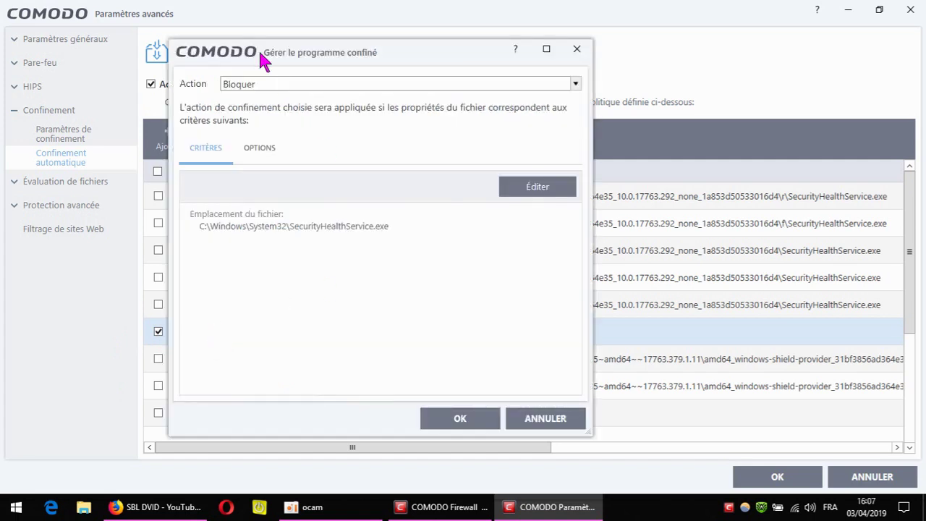
click(576, 84)
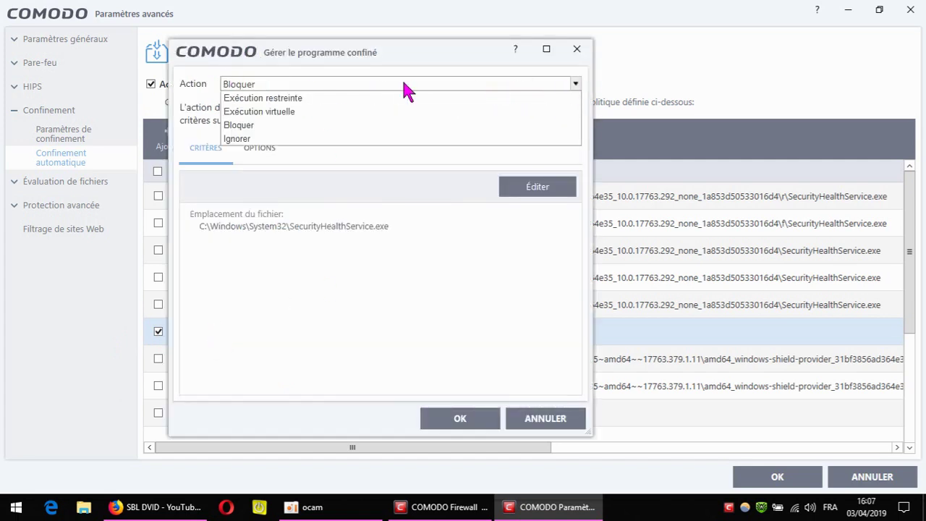
click(302, 98)
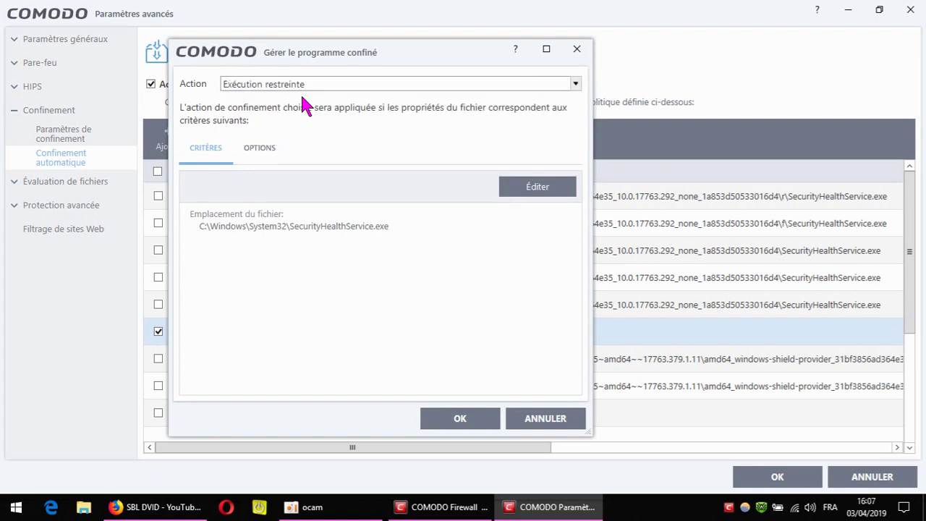
click(480, 418)
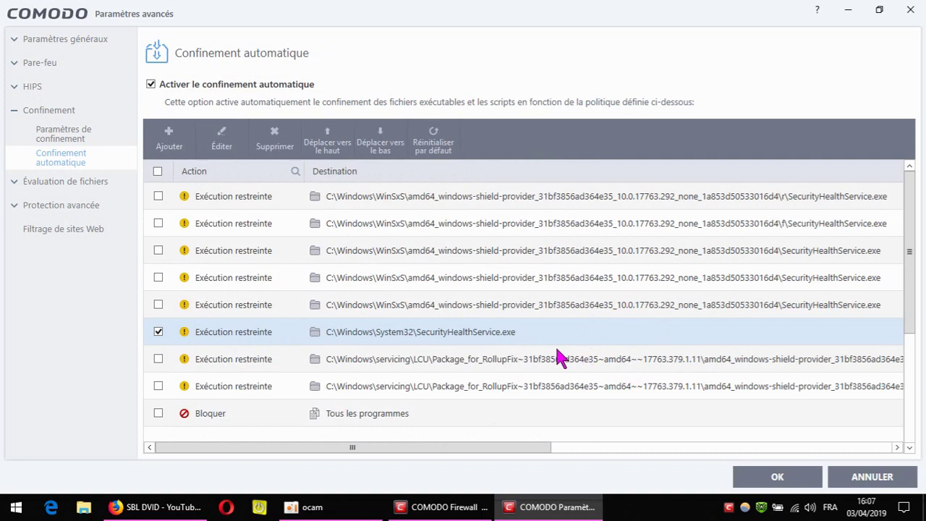
click(749, 477)
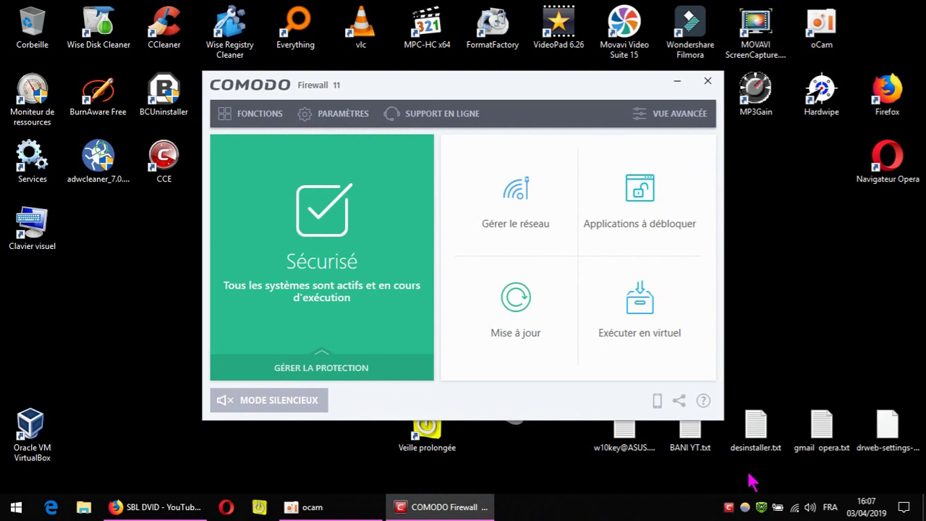
click(711, 79)
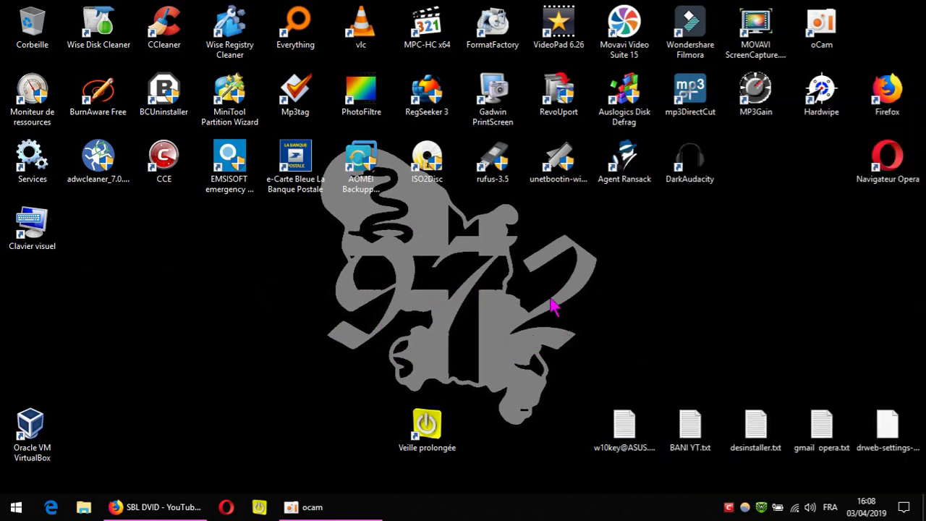
Refresh the Windows desktop twice
right_click(434, 309)
click(491, 348)
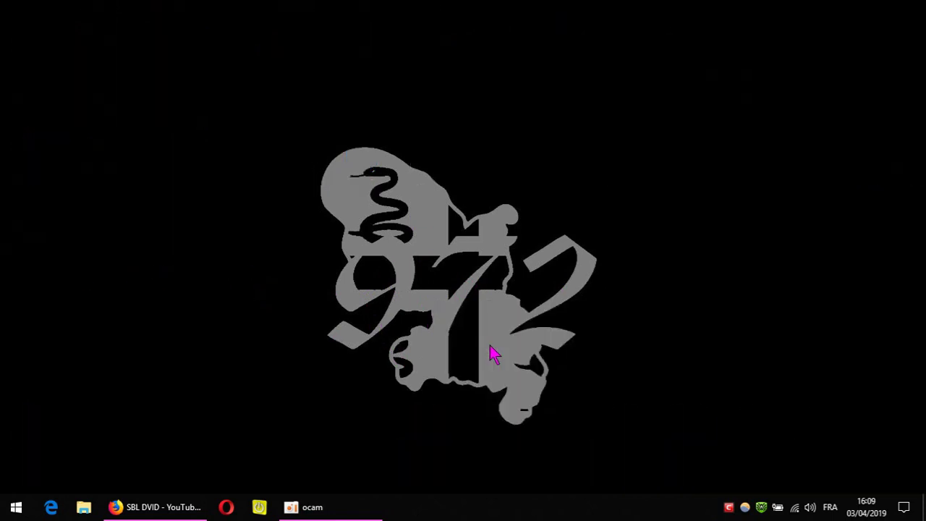
right_click(485, 310)
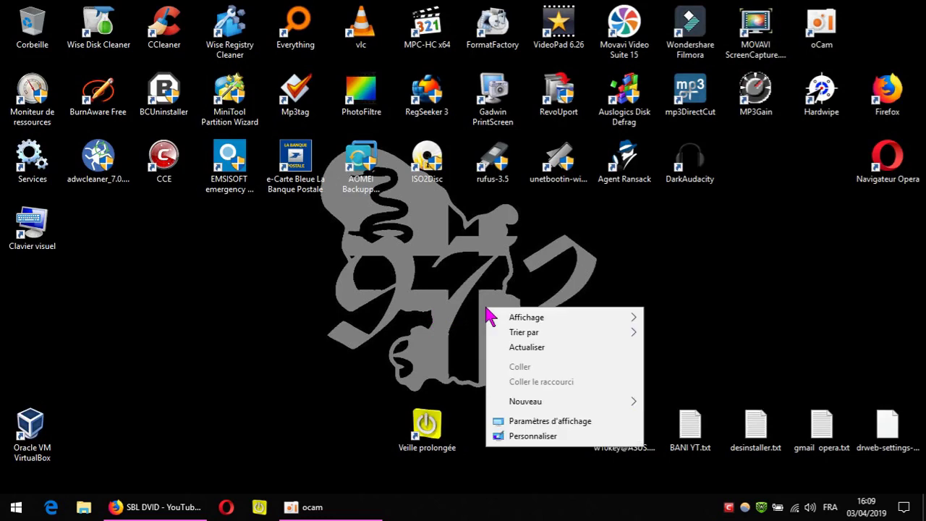
click(527, 350)
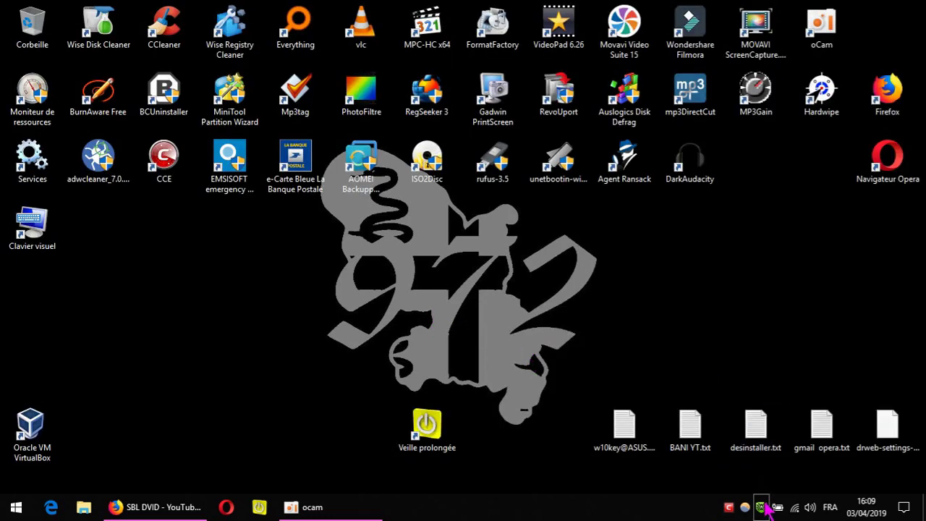
Open Dr.Web's Centre de protection, unlock modifications, and display the ASUS account's Dossiers et fichiers restrictions under Contrôle Parental
click(761, 506)
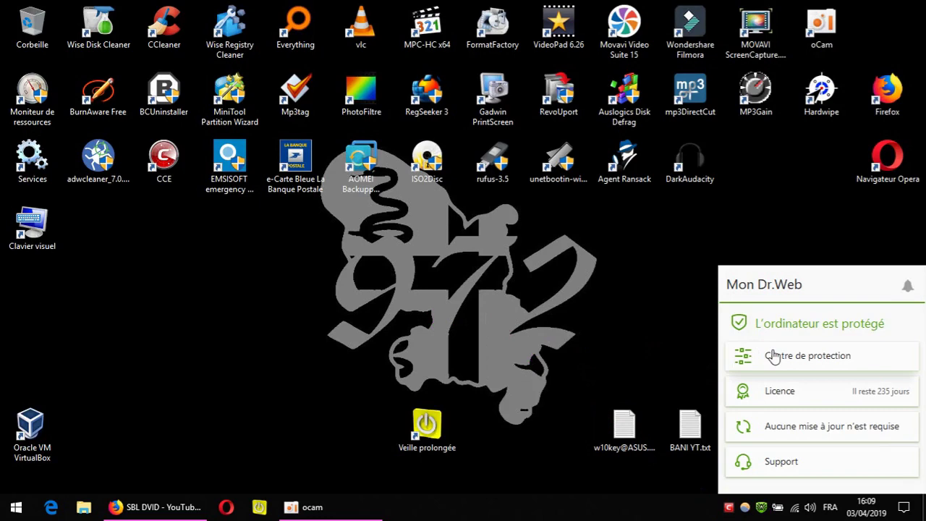
click(790, 364)
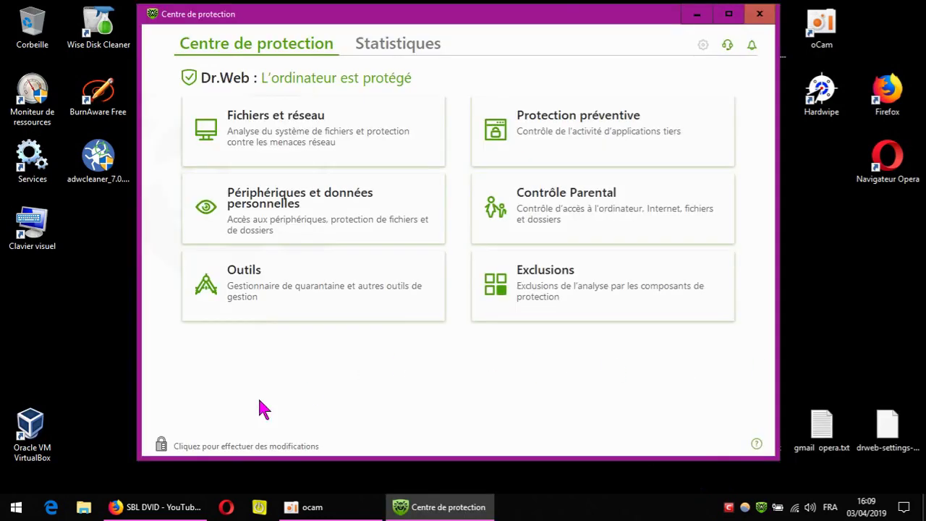
click(162, 445)
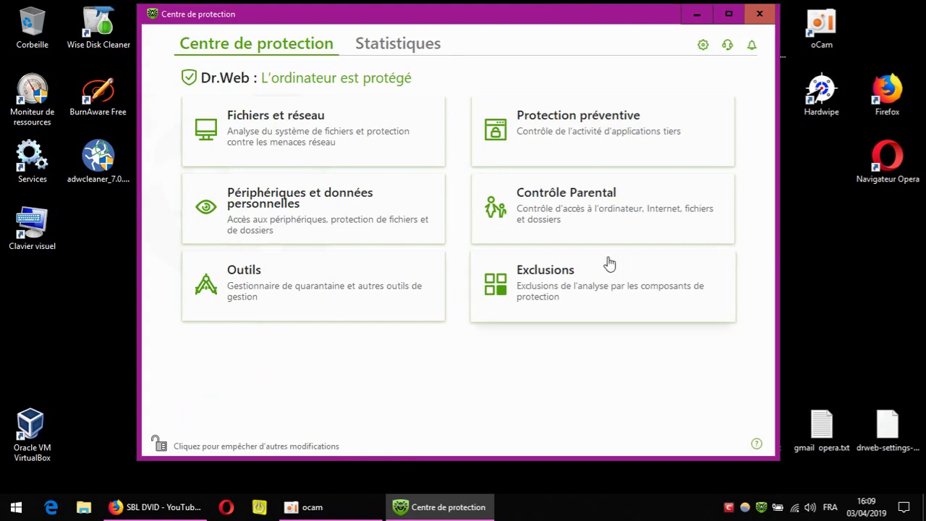
click(534, 201)
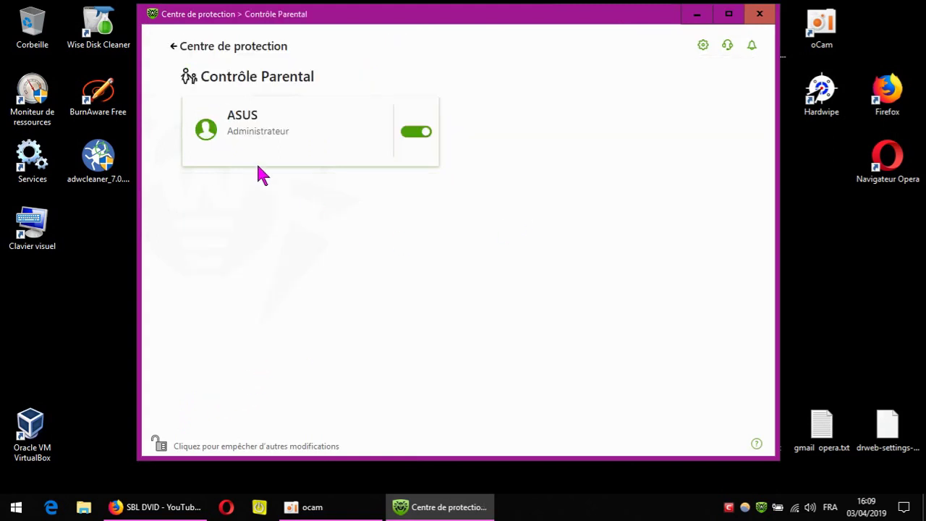
click(235, 135)
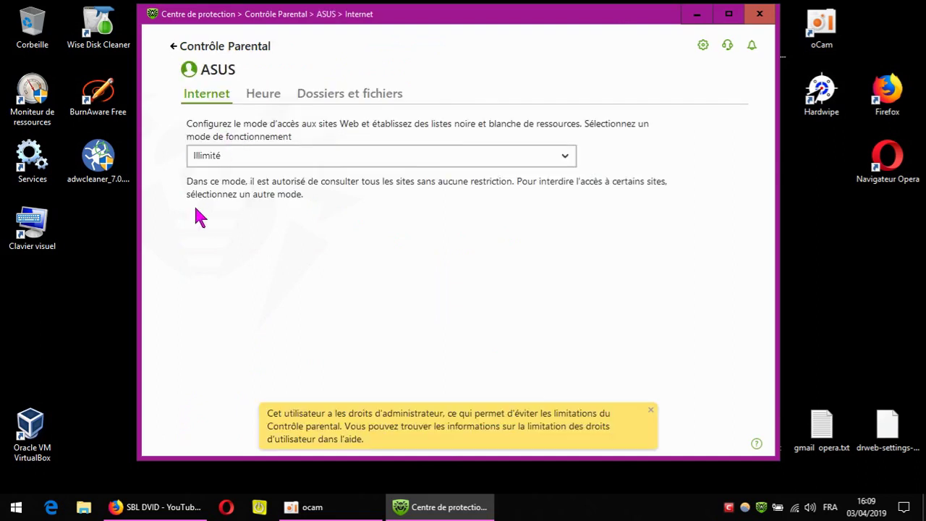
click(379, 100)
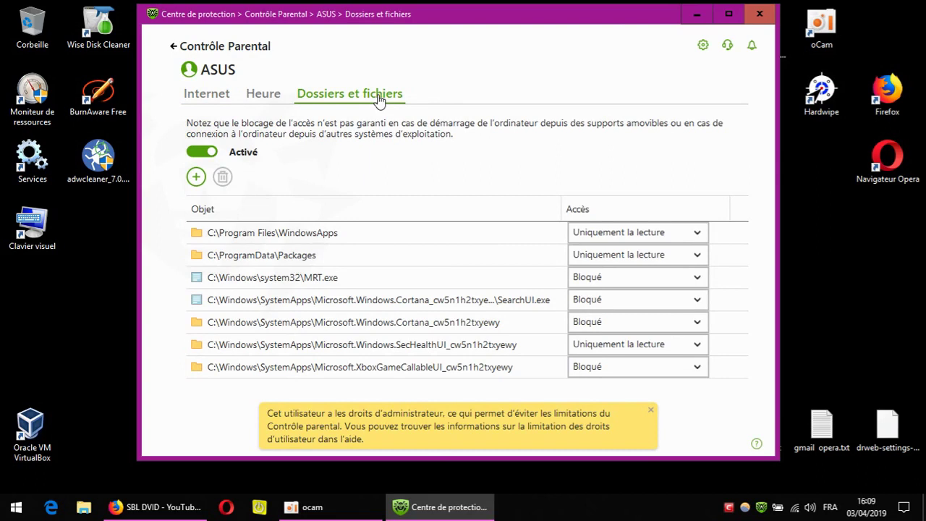
View the C:\ folders available for a new restriction, cancel the selection, and close the Centre de protection
click(196, 177)
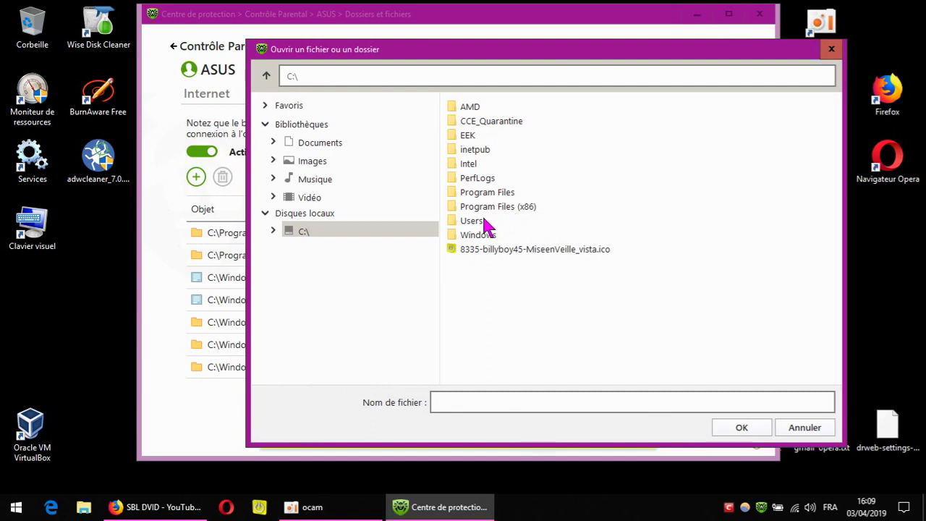
click(831, 48)
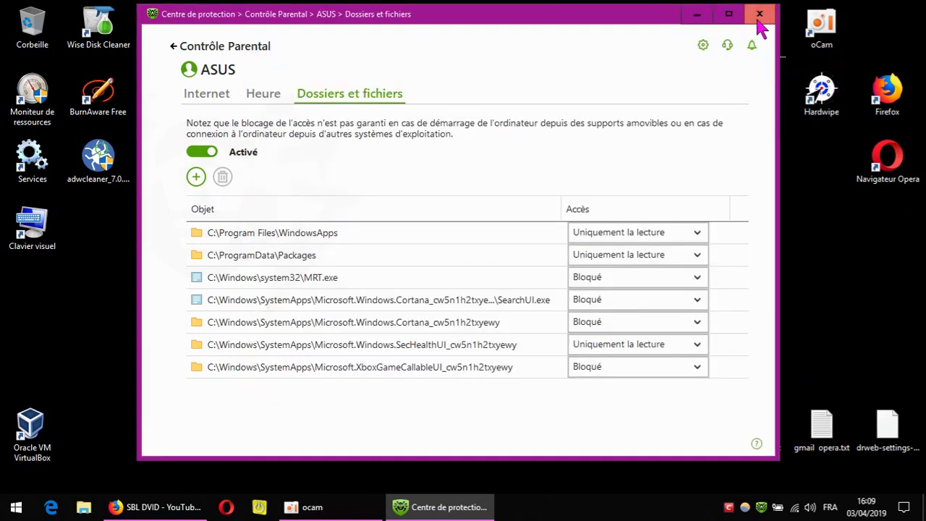
click(759, 14)
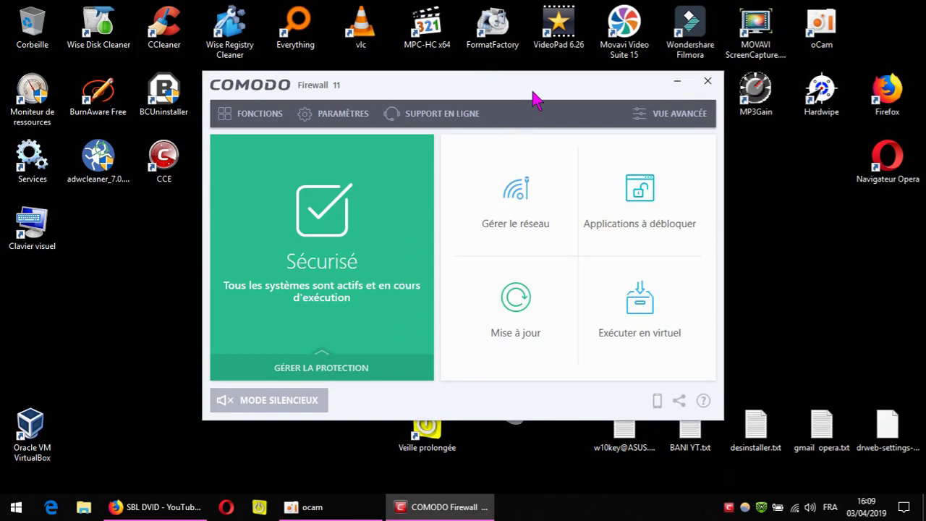
Switch to COMODO Firewall and reposition its main window slightly on the desktop
drag(541, 91, 513, 92)
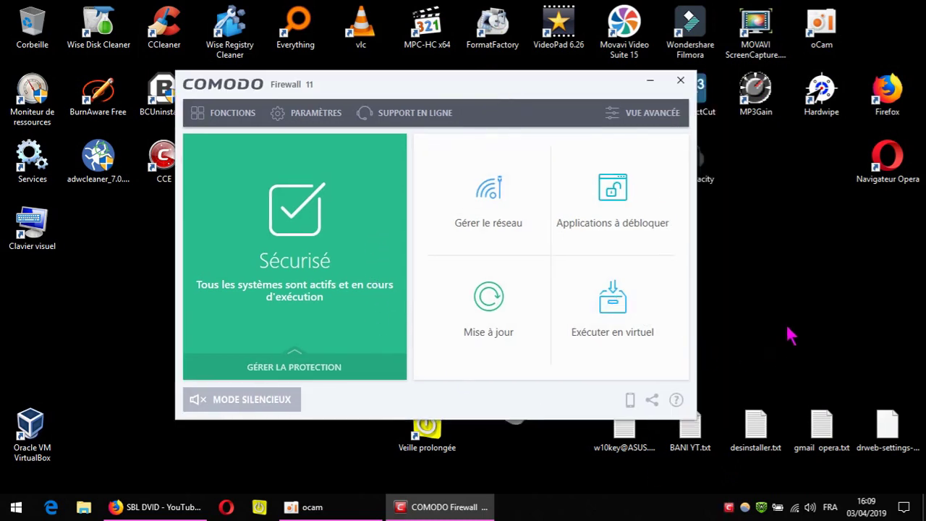